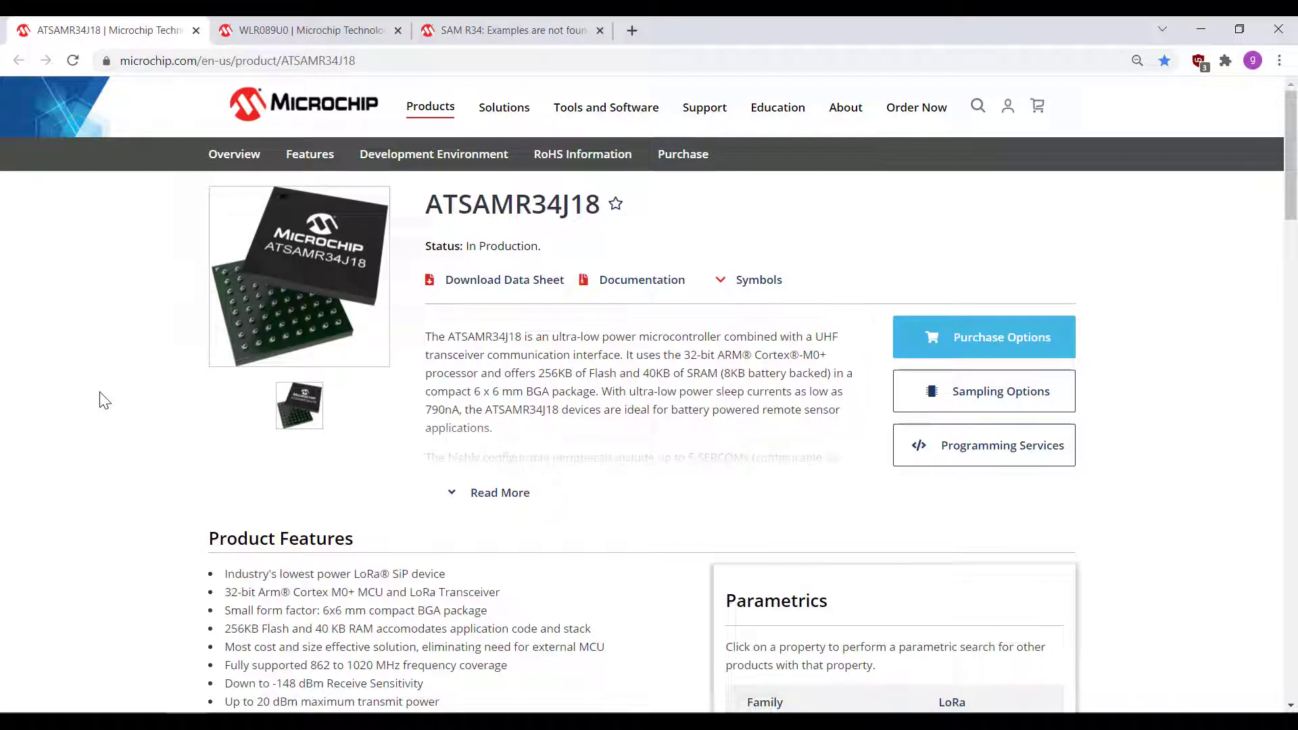
- From the WLR089U0 page, open the 'Adding Wi-Fi Sniffing' GitHub example in a new tab
key("ctrl+Tab")
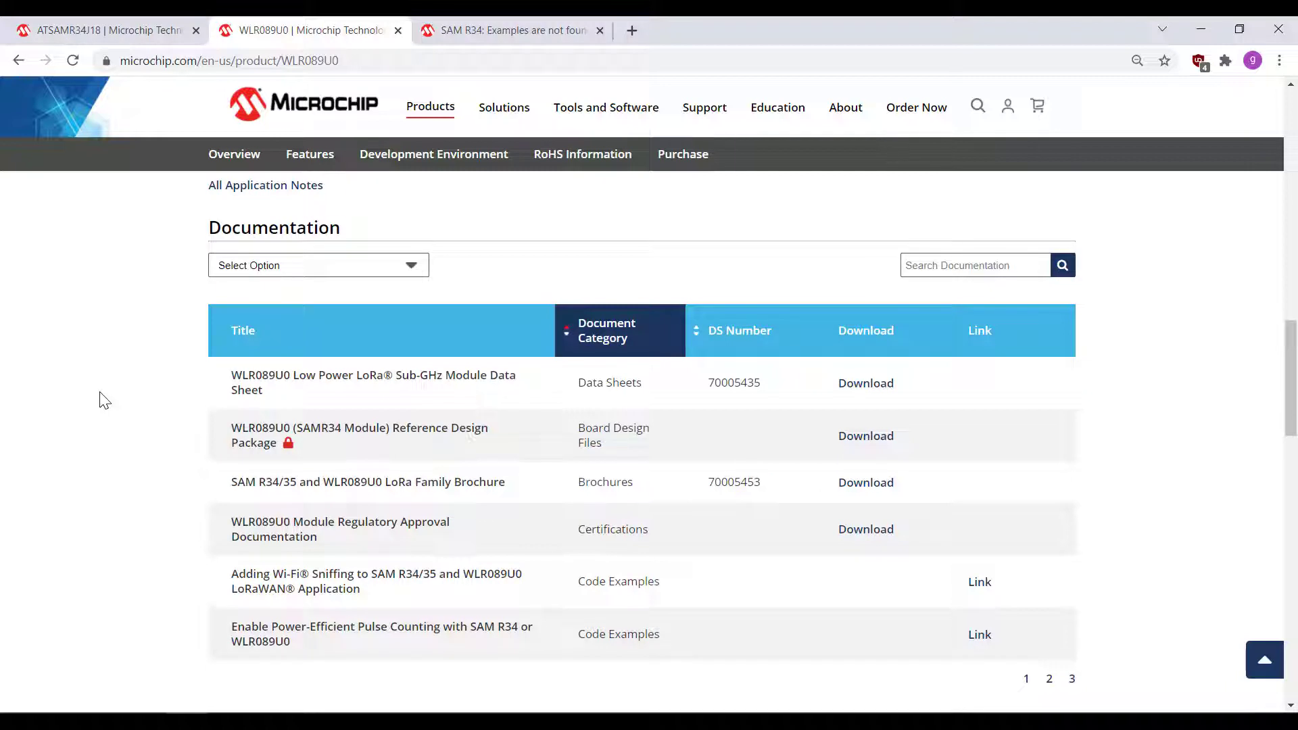
middle_click(983, 583)
key("ctrl+Tab")
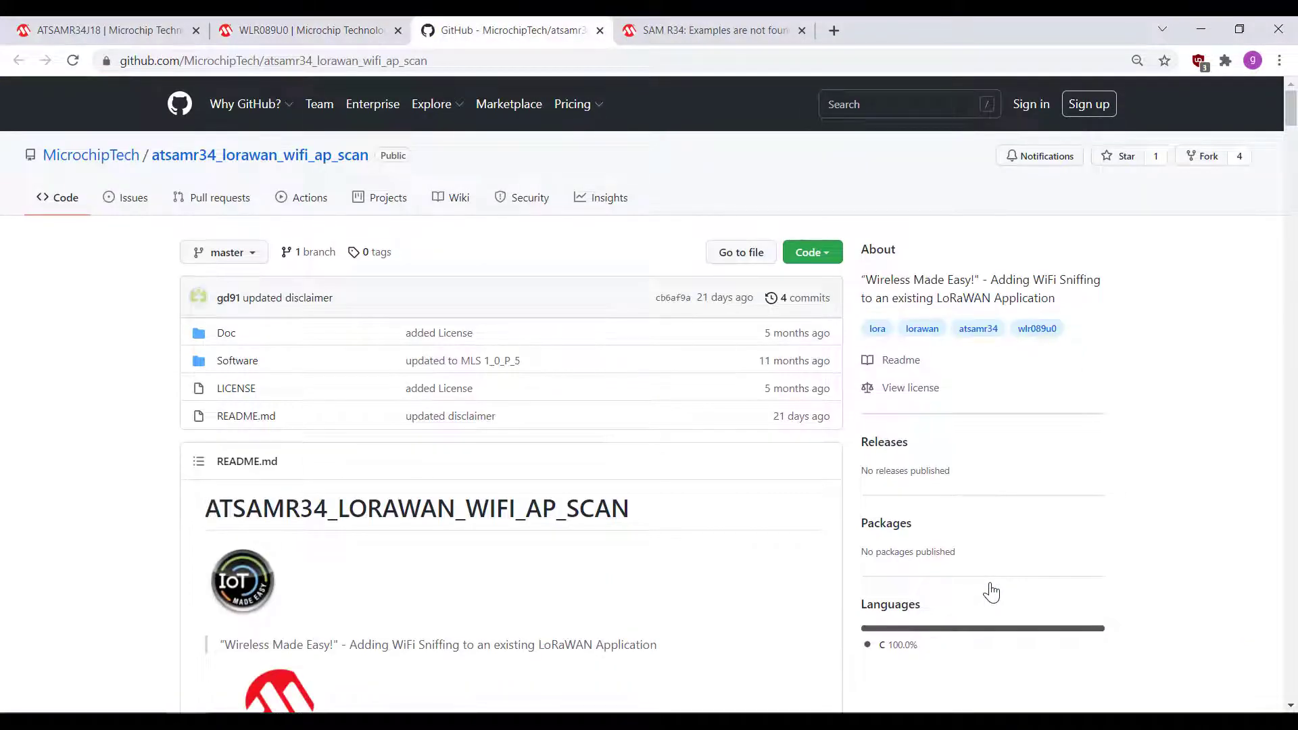
- Go to the 'SAM R34: Examples are not found' article and highlight the device part pack answer
left_click(711, 30)
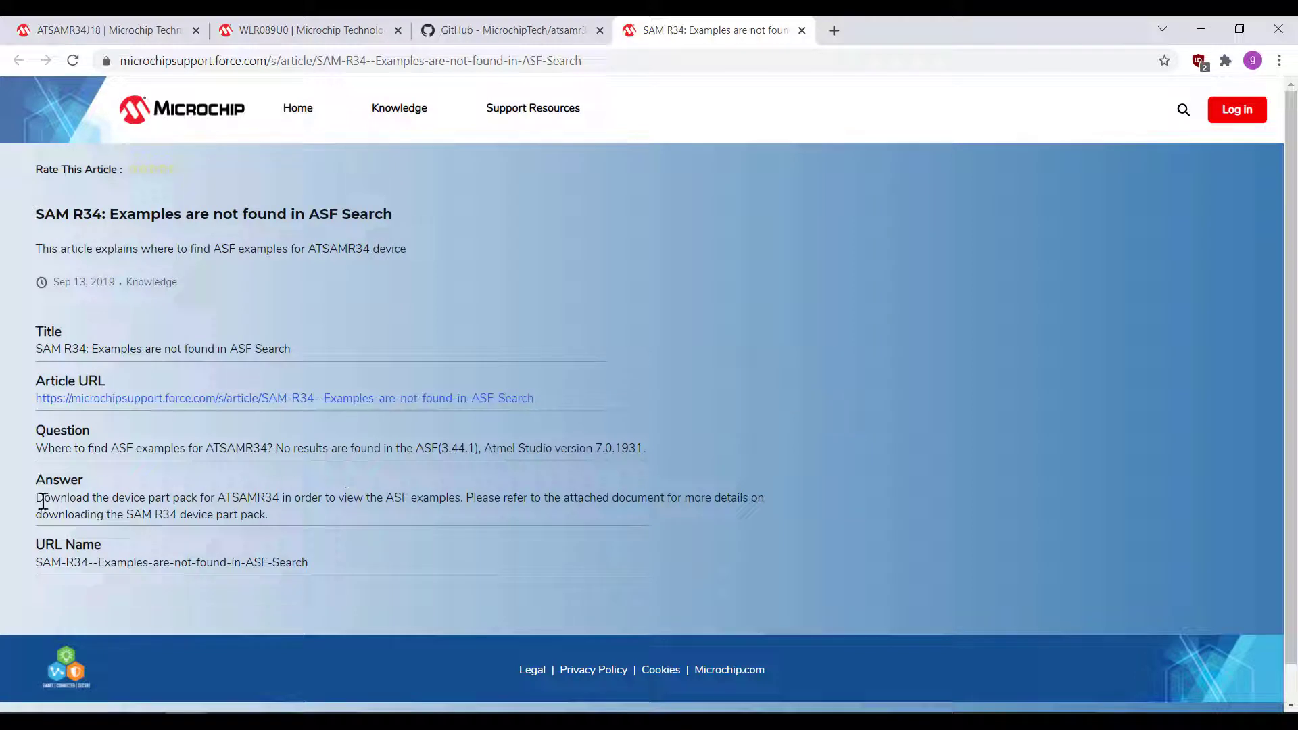
left_click_drag(37, 498, 304, 507)
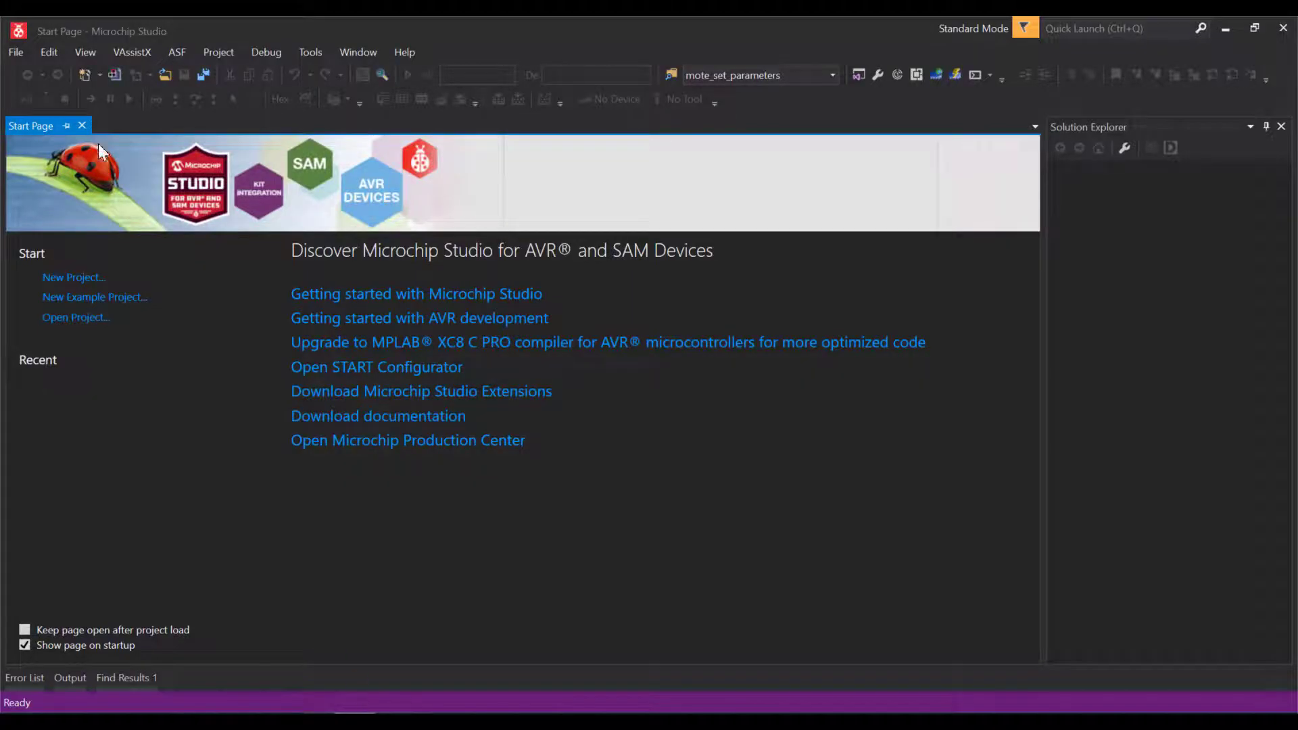
left_click(13, 54)
mouse_move(41, 72)
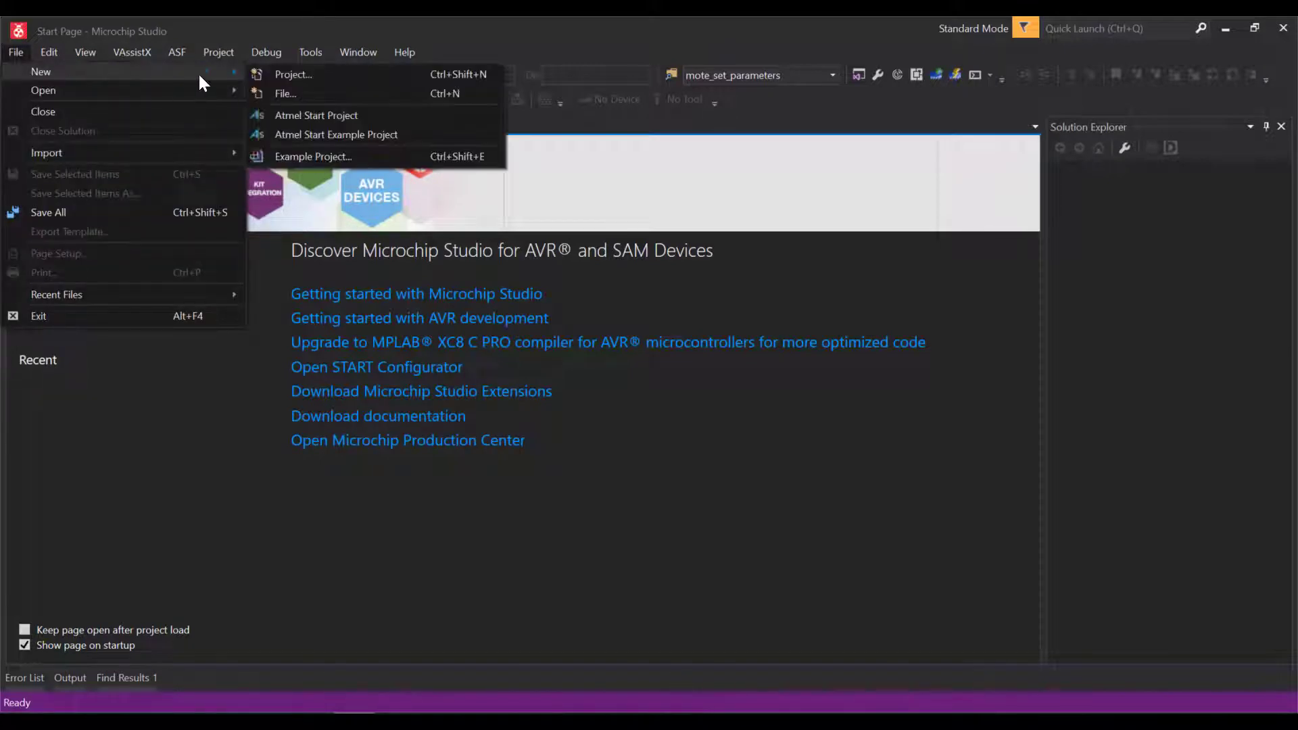
left_click(308, 155)
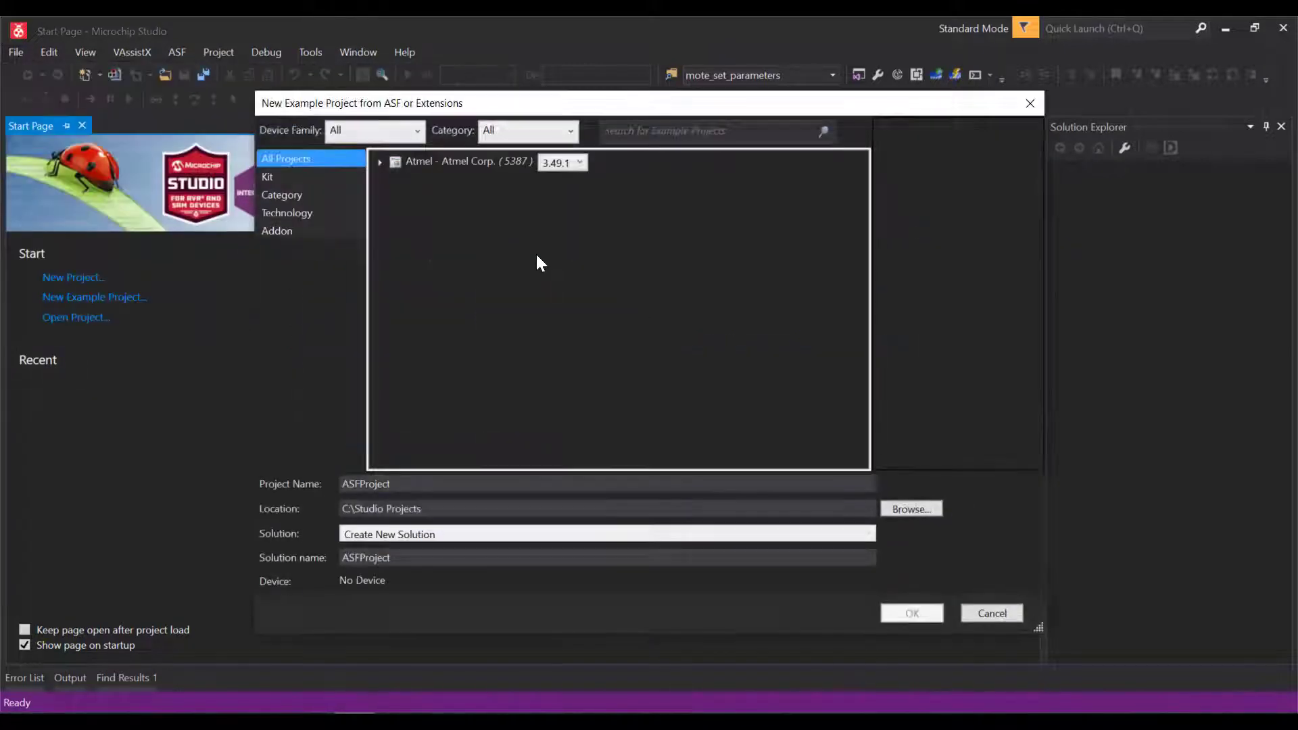
type("samr34")
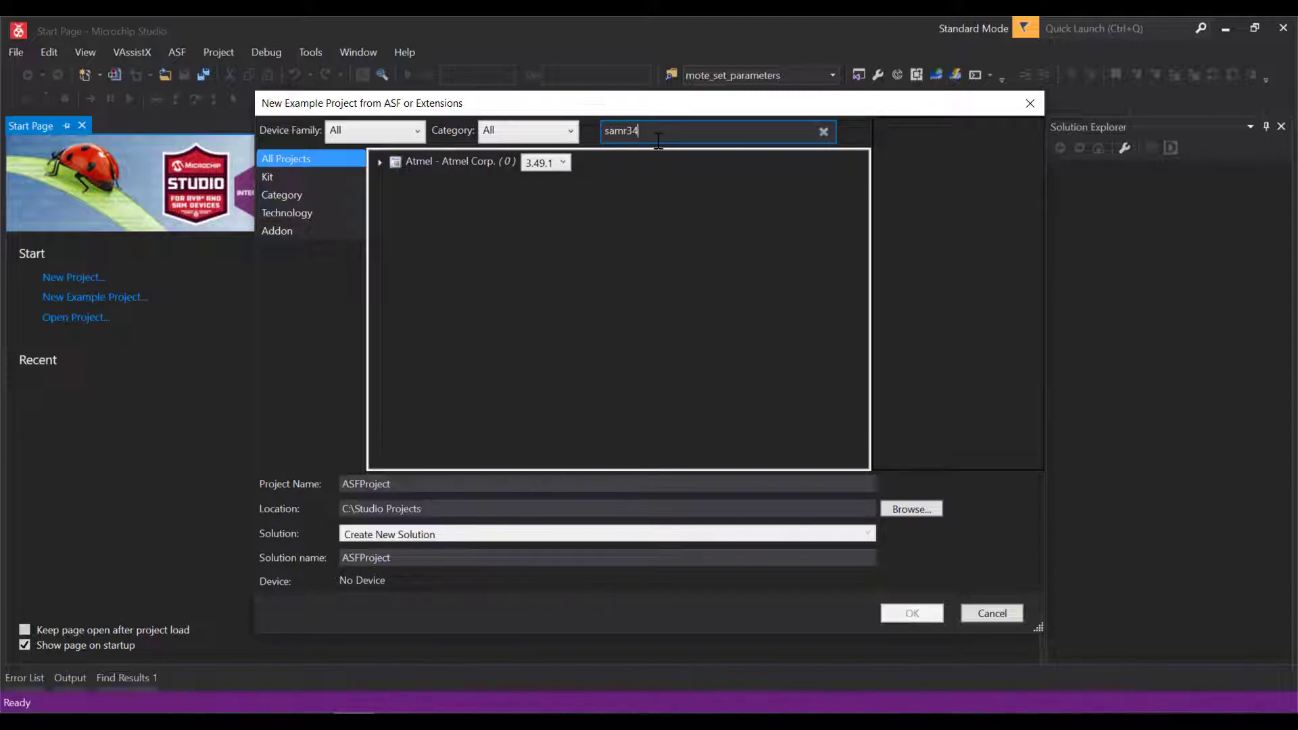
double_click(659, 131)
type("wlr089")
- Dismiss the empty example search and open Tools > Device Pack Manager maximized
left_click(996, 614)
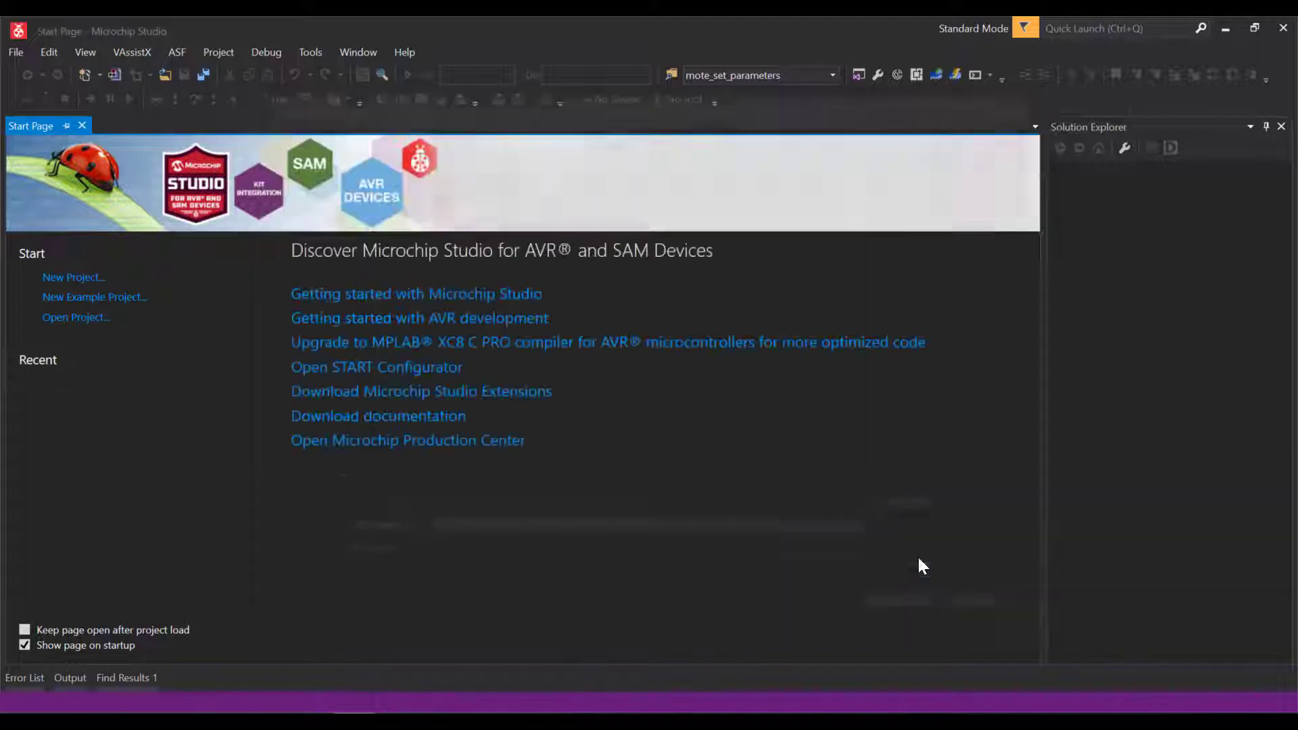
left_click(309, 53)
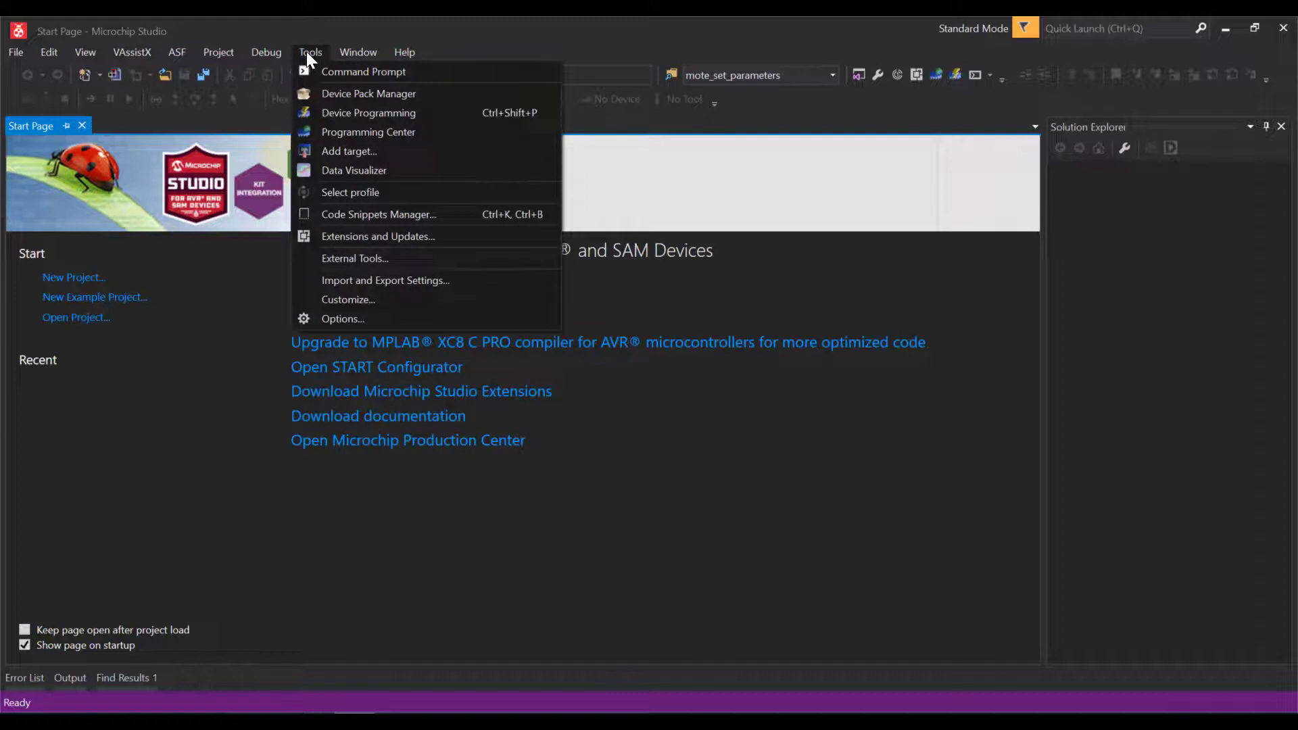
left_click(332, 100)
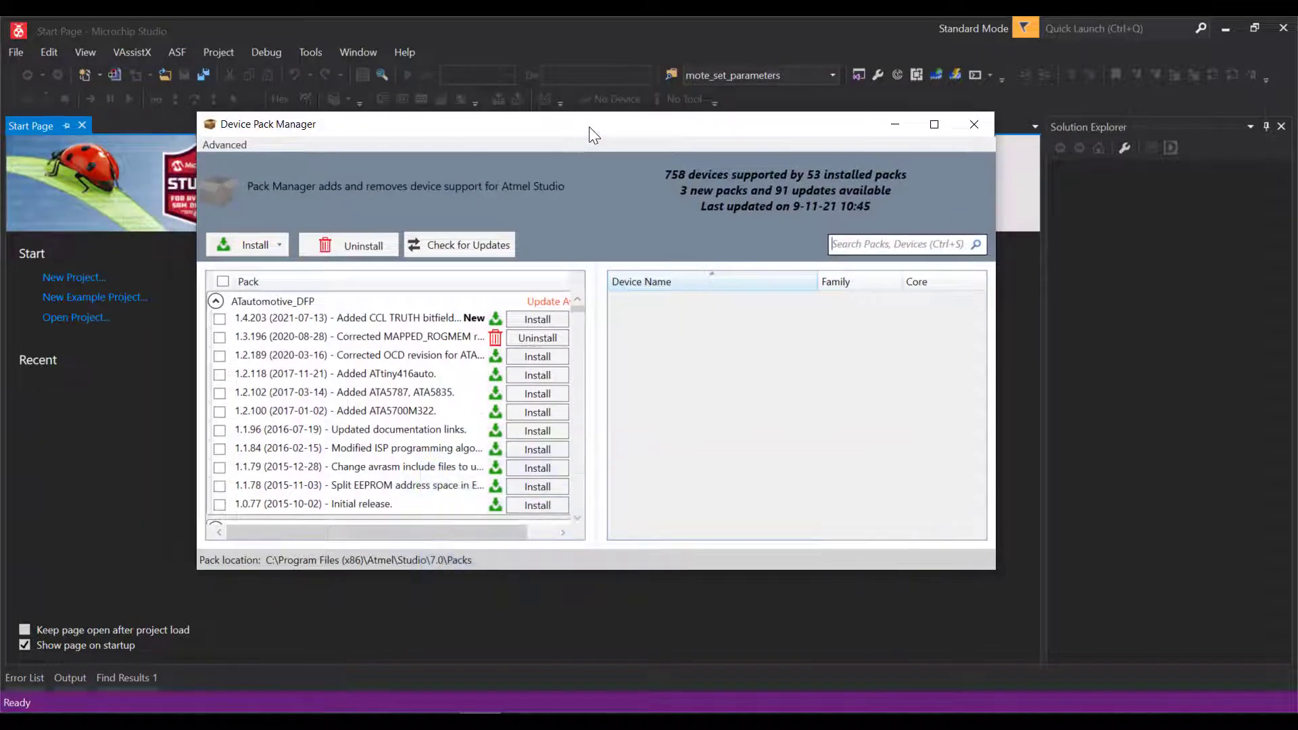
double_click(589, 127)
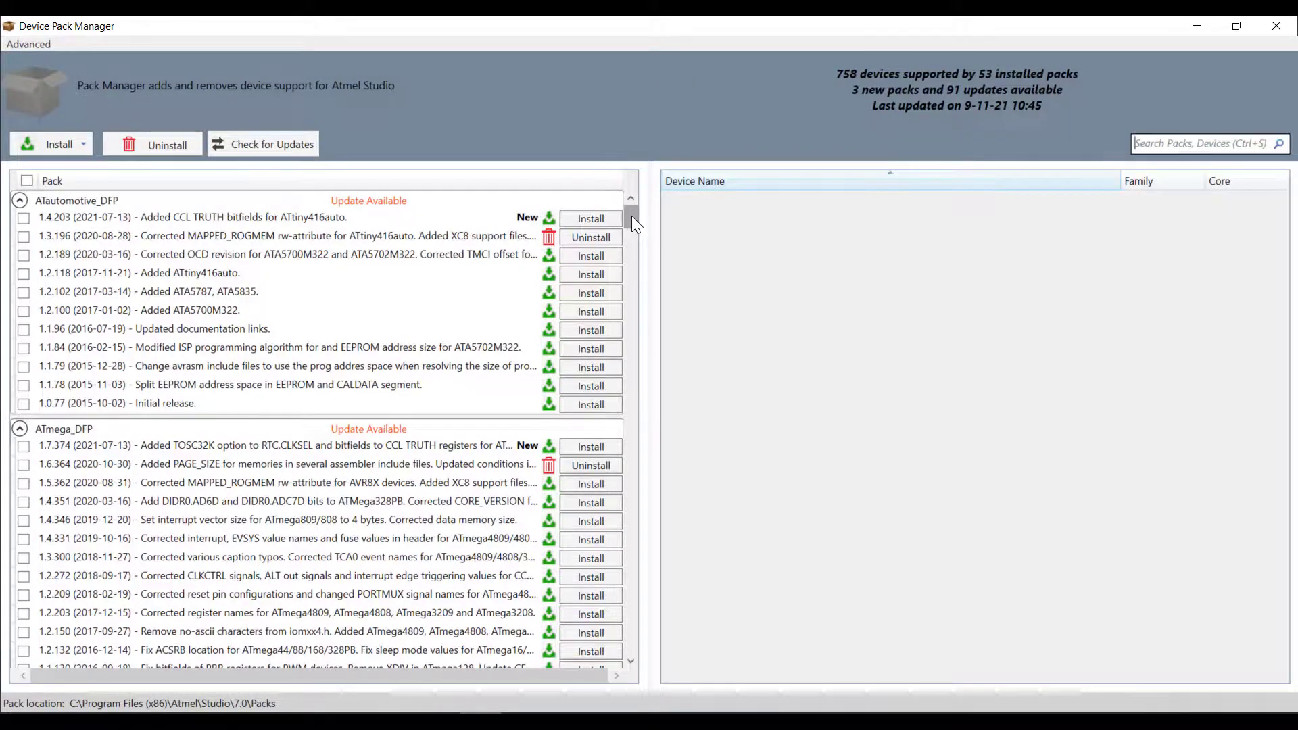
left_click_drag(630, 216, 621, 573)
scroll(528, 429, "up", 1)
- Install SAMR34_DFP, SAMR35_DFP and WLR089_DFP, dismissing each success message
left_click(590, 286)
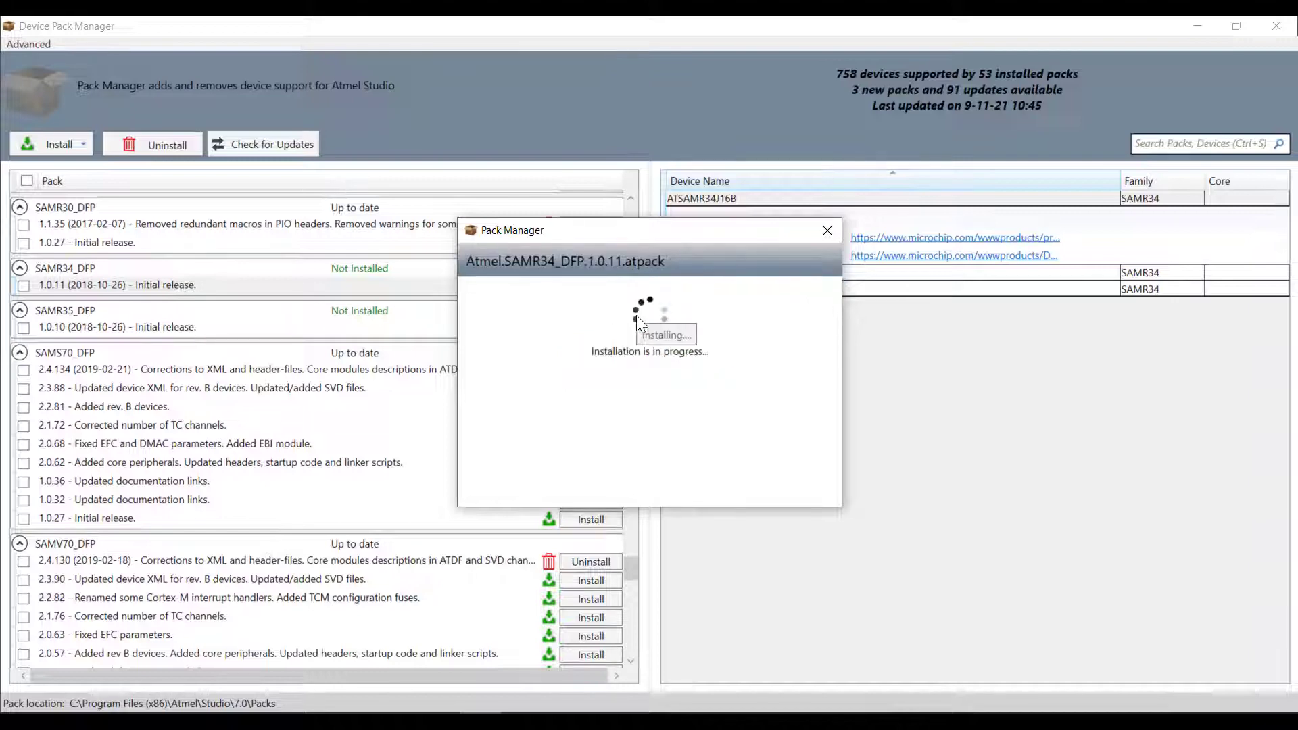
left_click(658, 469)
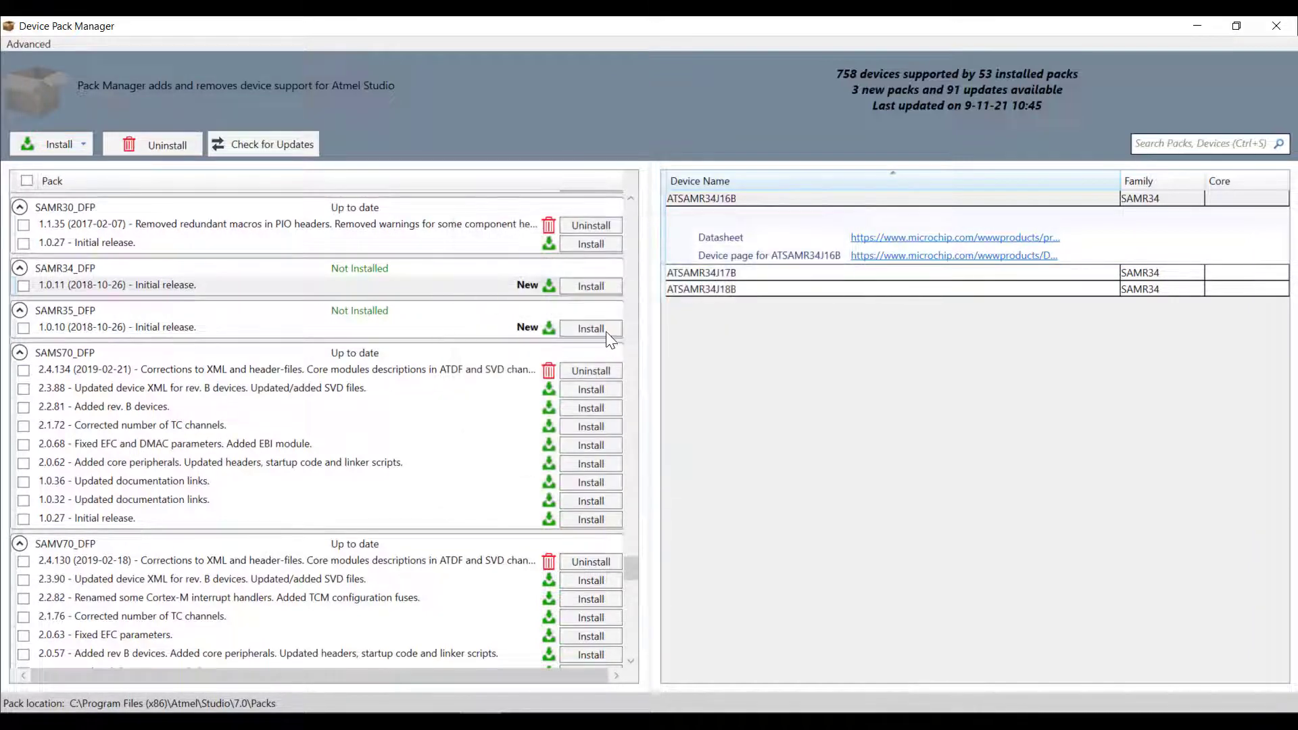
left_click(573, 330)
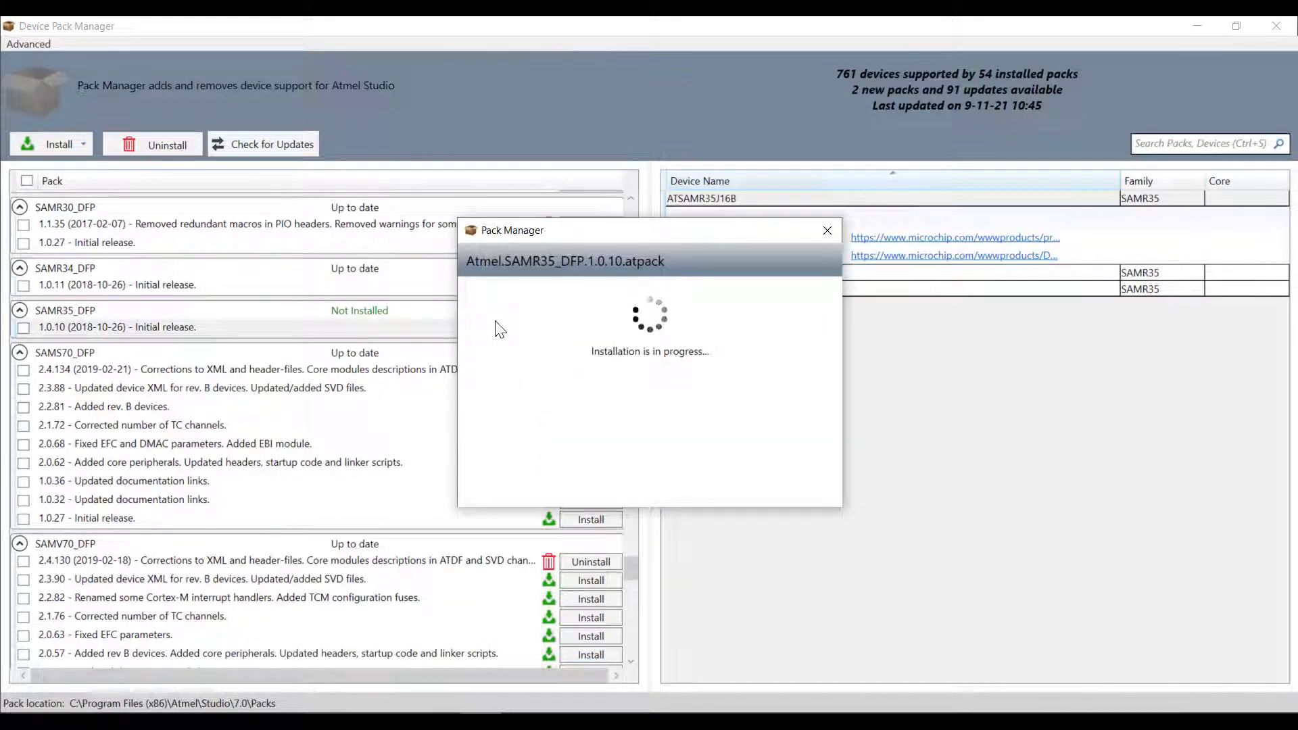
left_click(668, 481)
left_click_drag(632, 573, 632, 651)
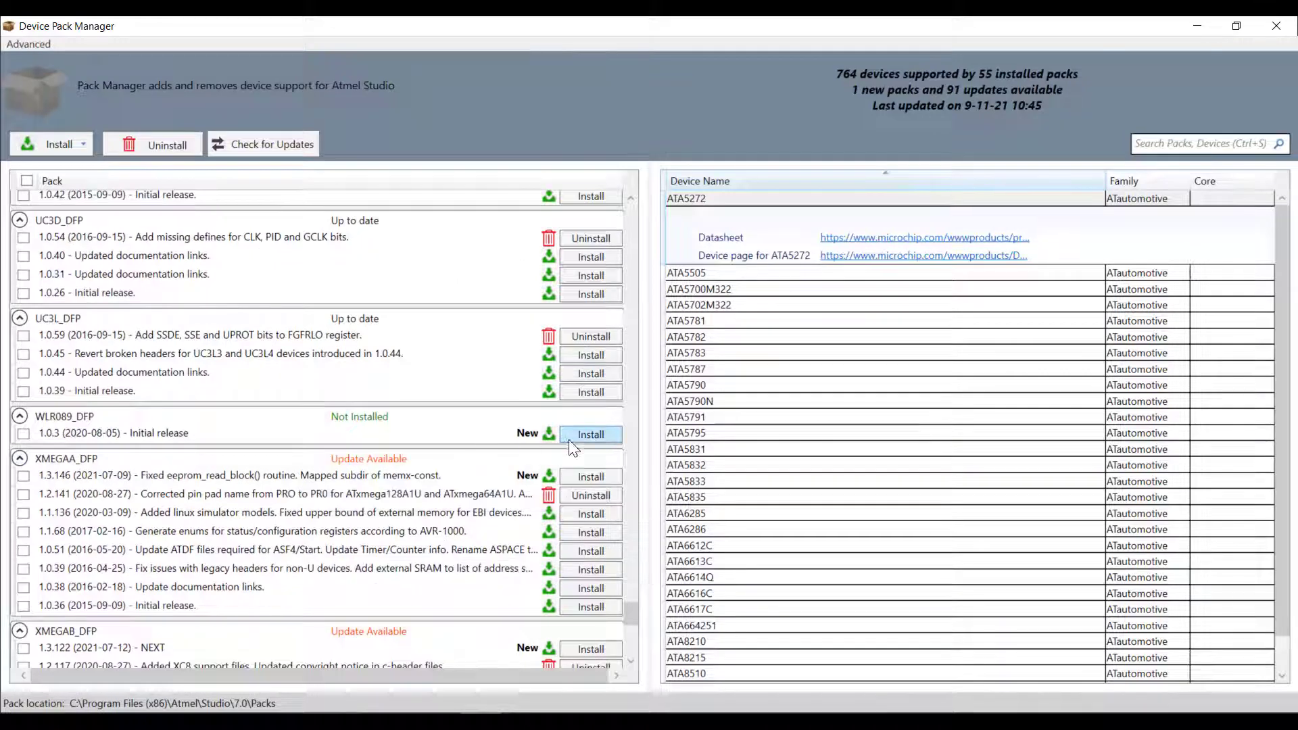
left_click(590, 434)
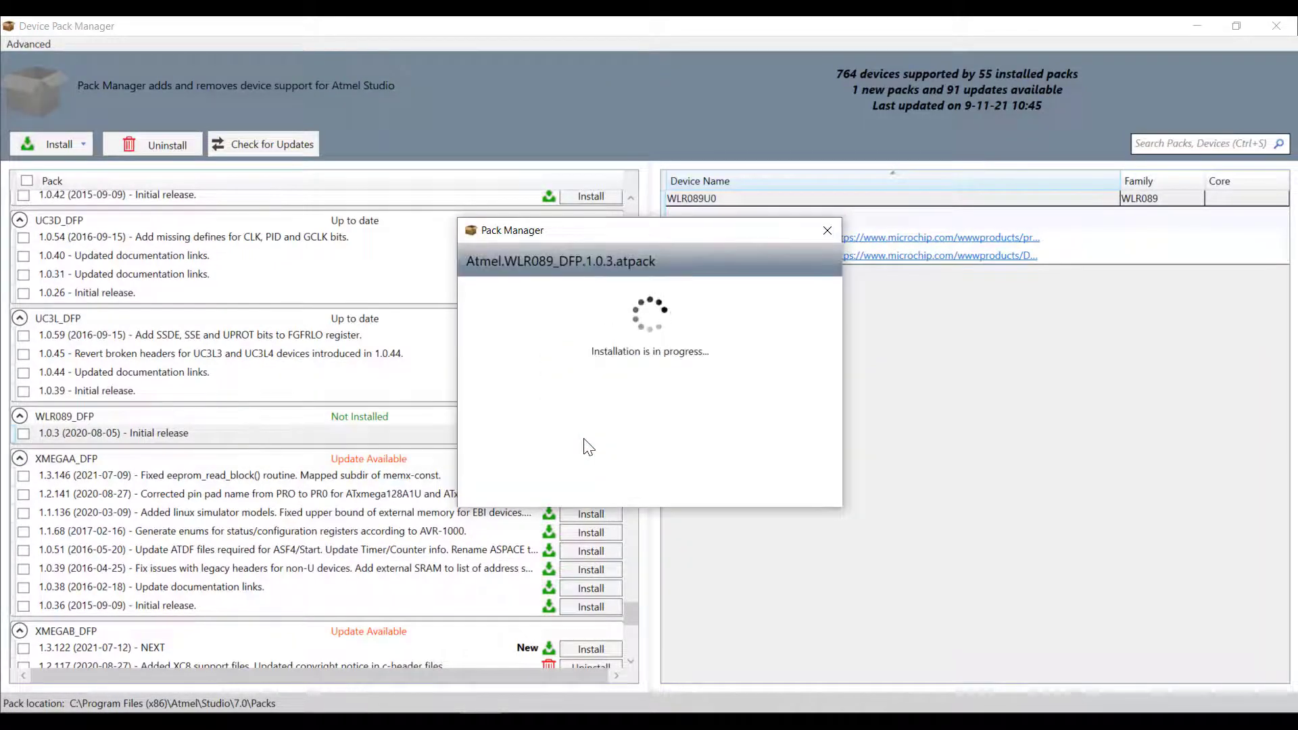
left_click(676, 482)
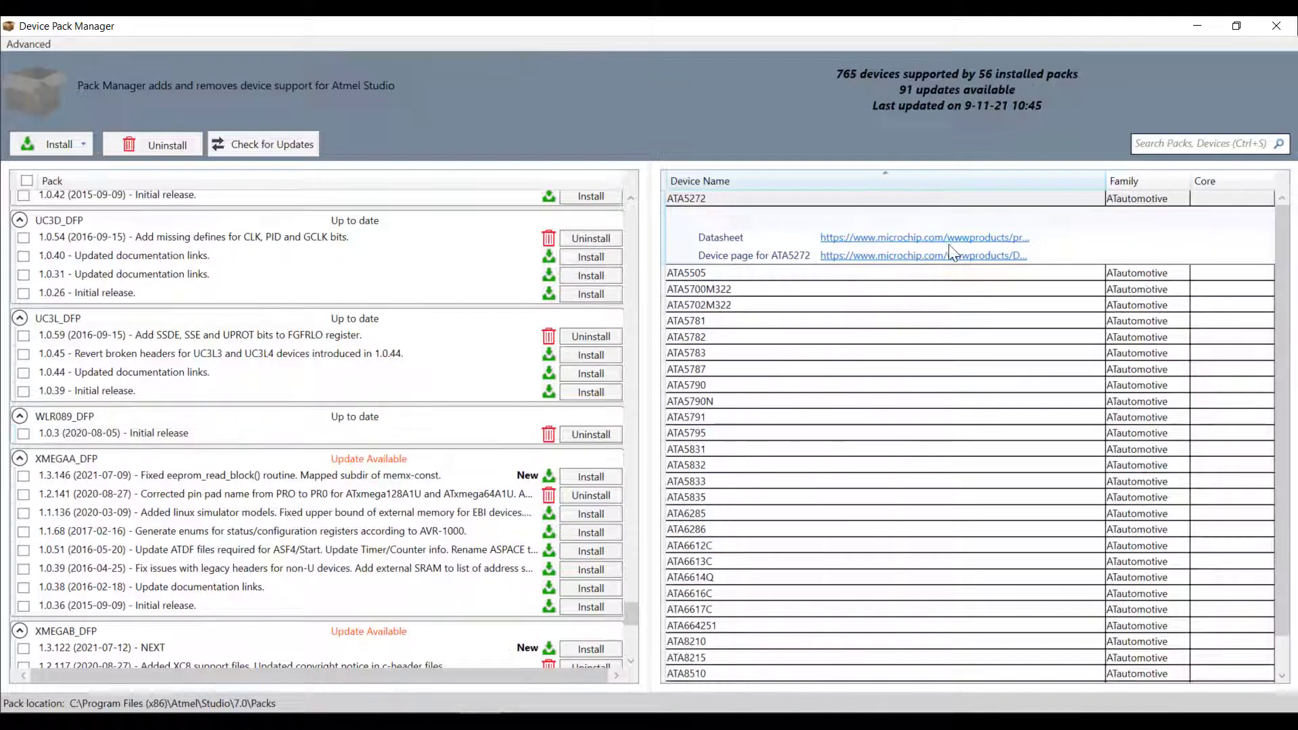
- Search New Example Project for 'samr34' and 'wlr089', selecting the WLR089 Xplained Pro Getting-Started Application
left_click(1278, 27)
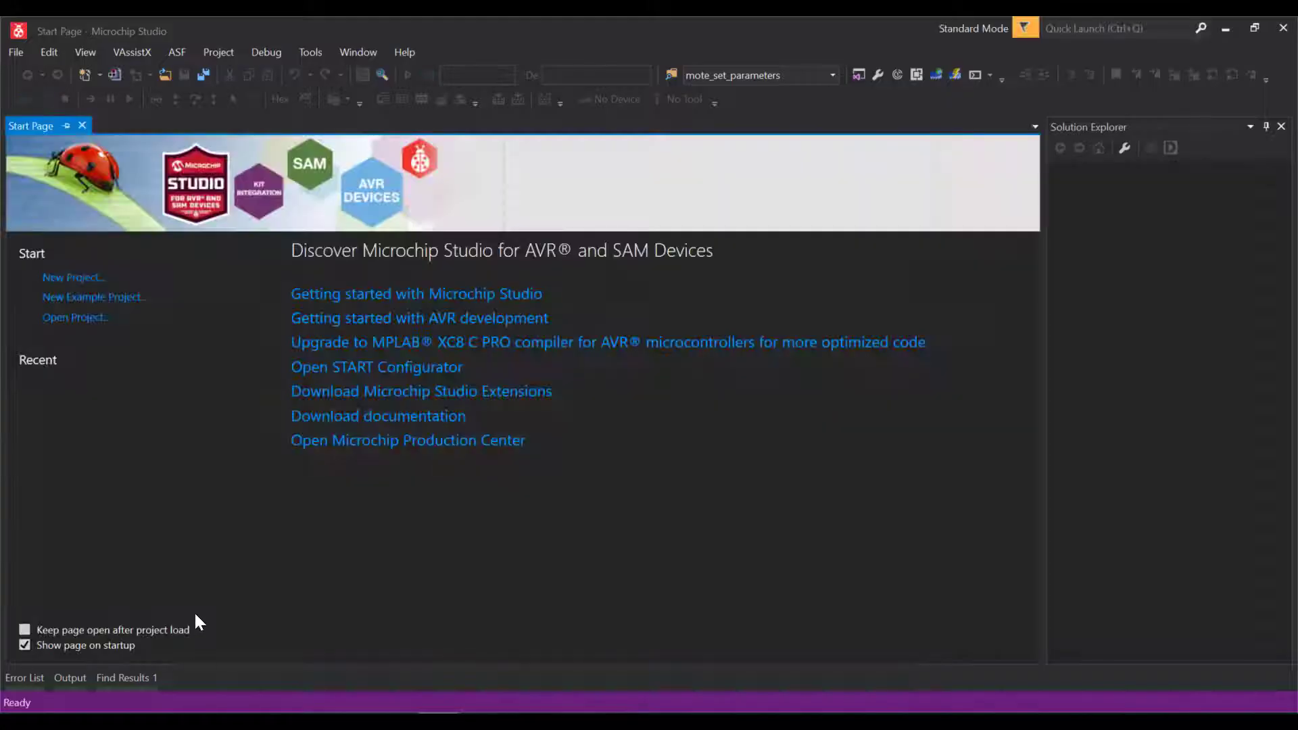
left_click(20, 54)
mouse_move(41, 73)
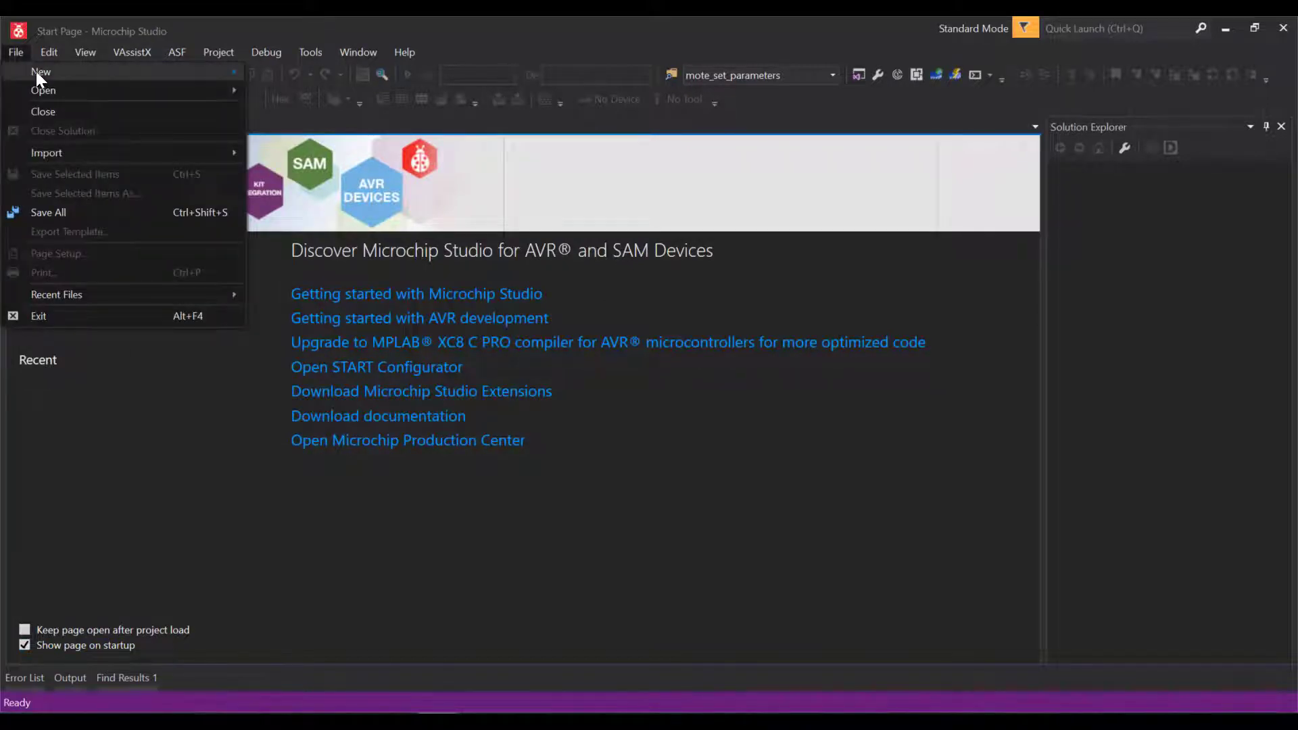
left_click(322, 154)
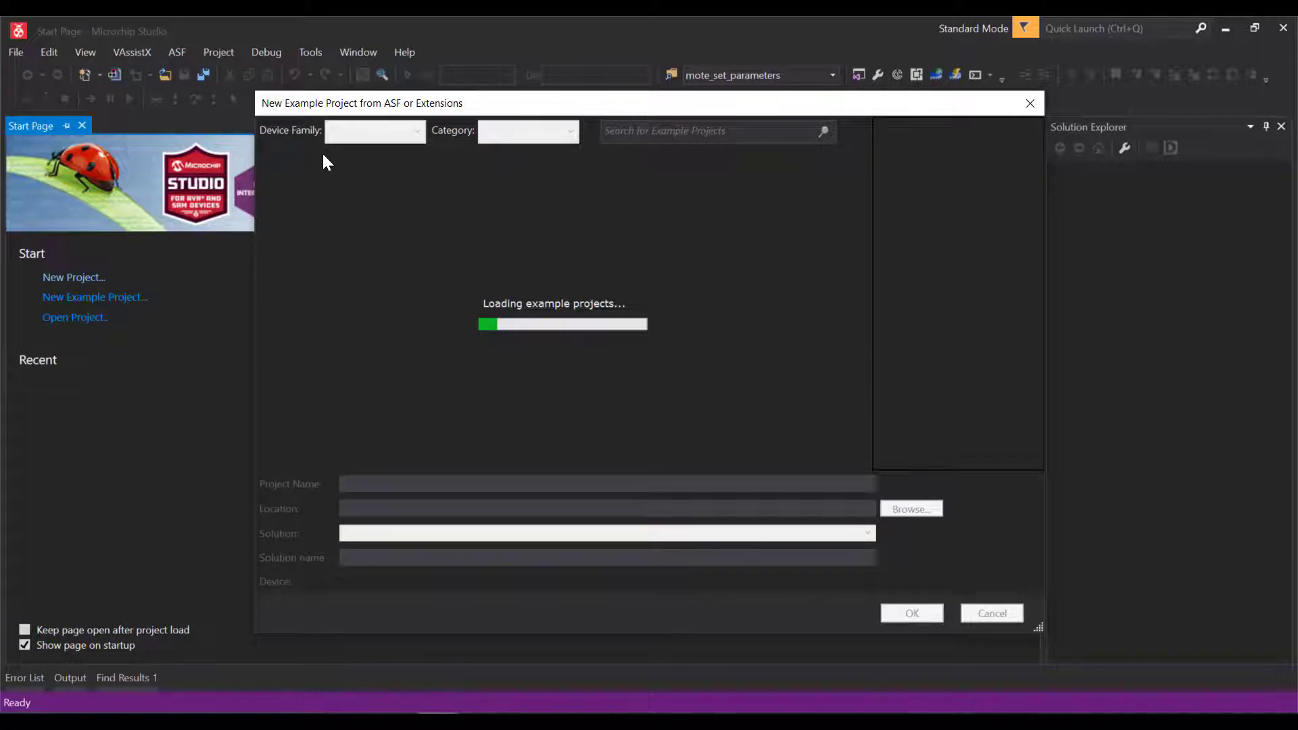
left_click(667, 128)
type("samr34")
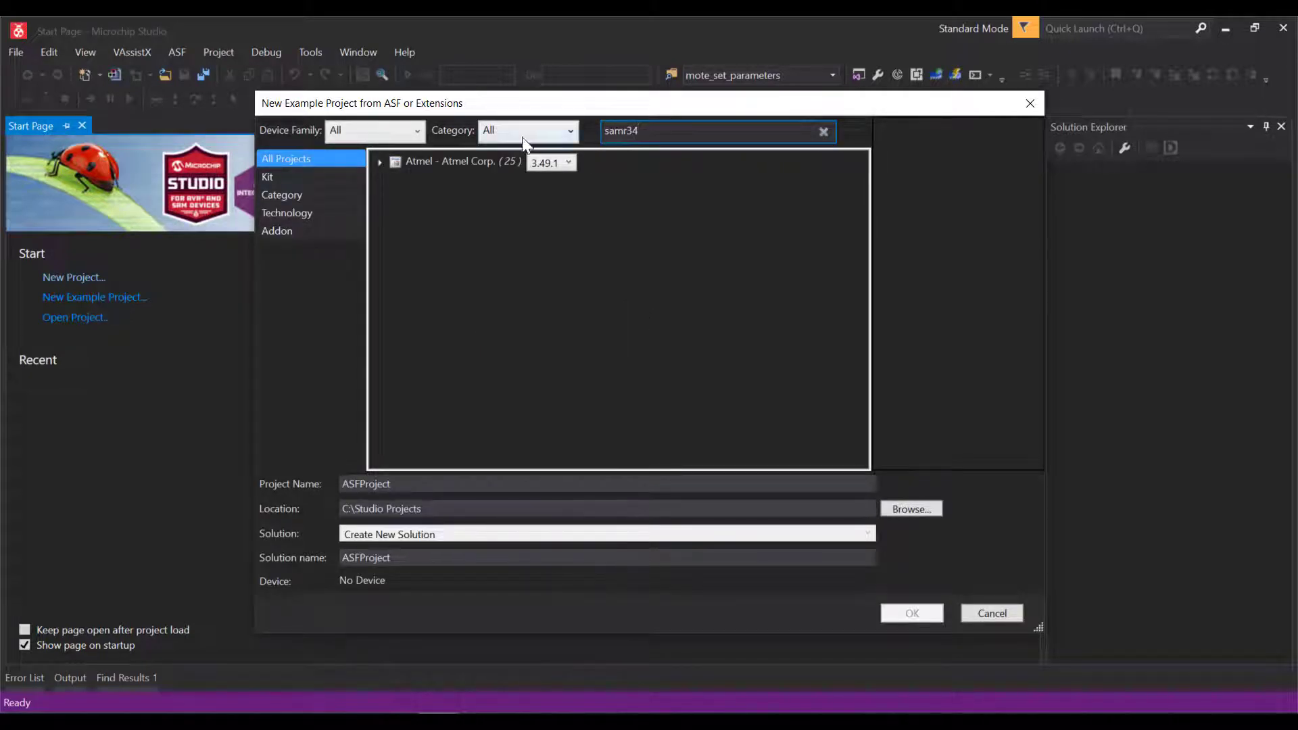
left_click(380, 162)
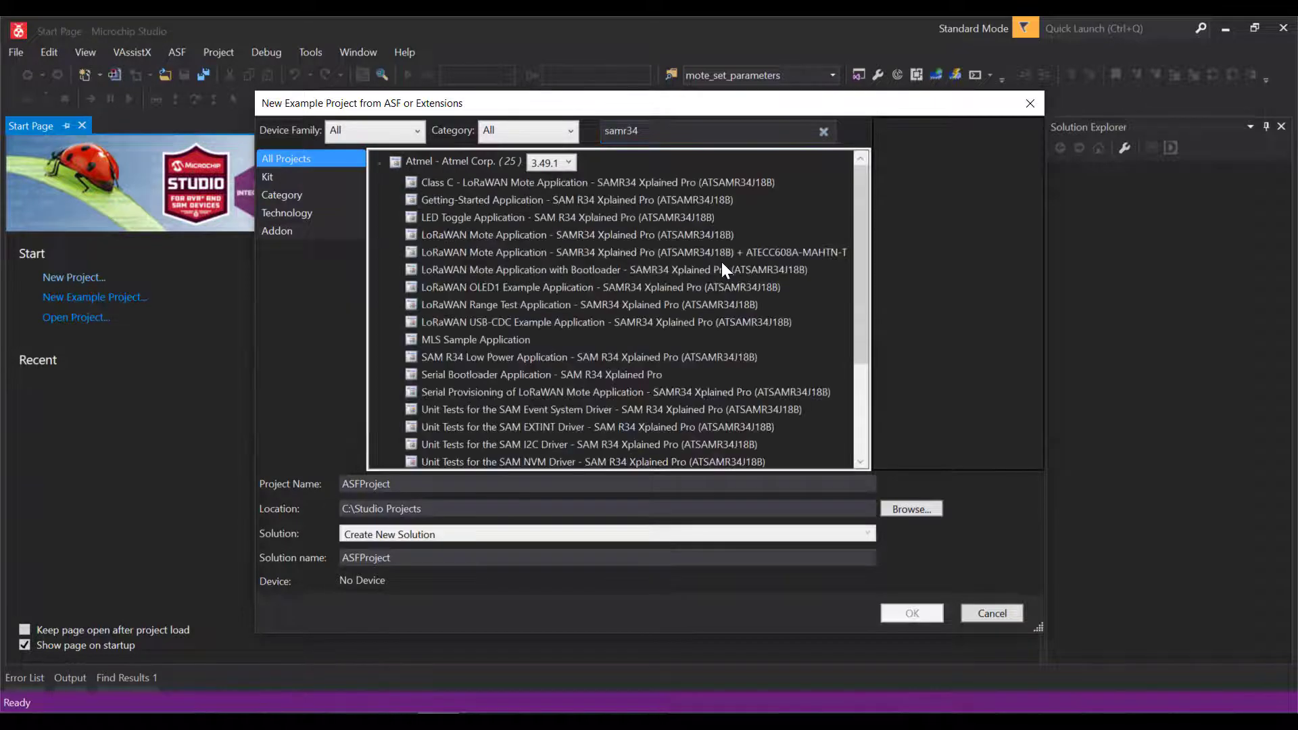
scroll(721, 262, "down", 5)
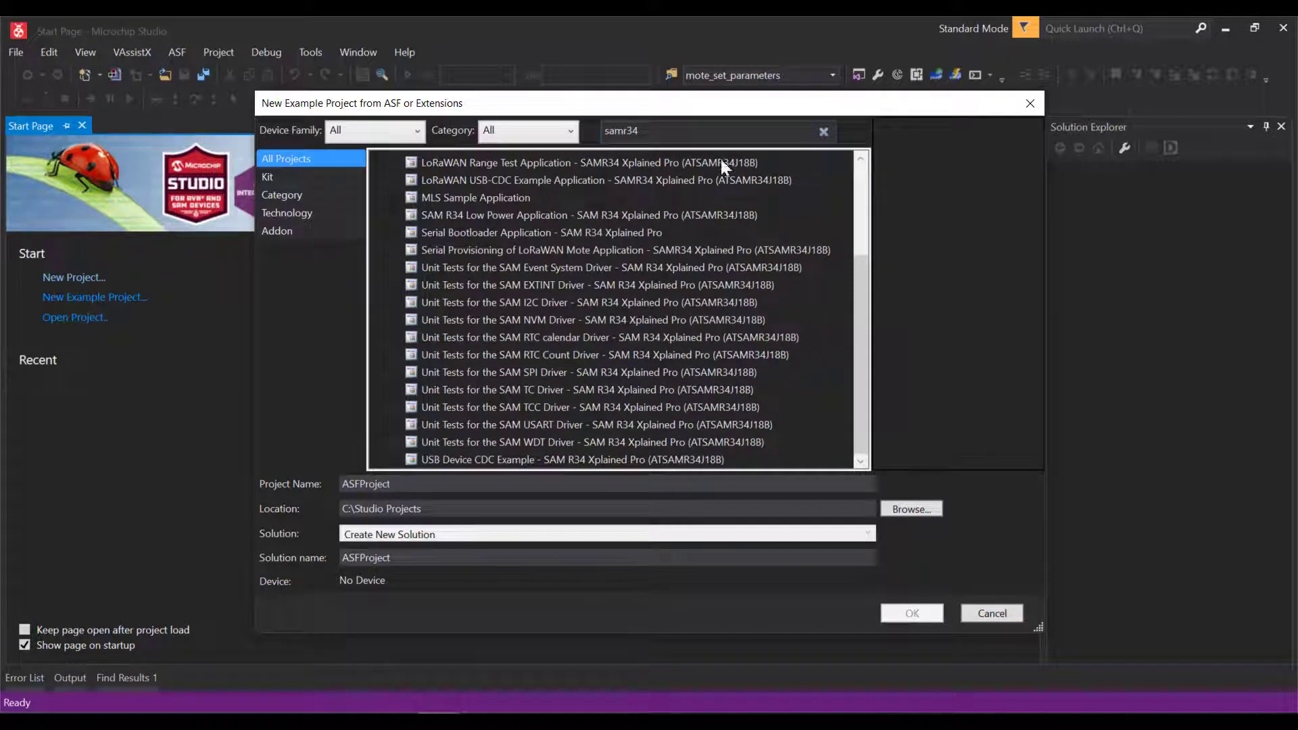
left_click(695, 130)
type("wlr0")
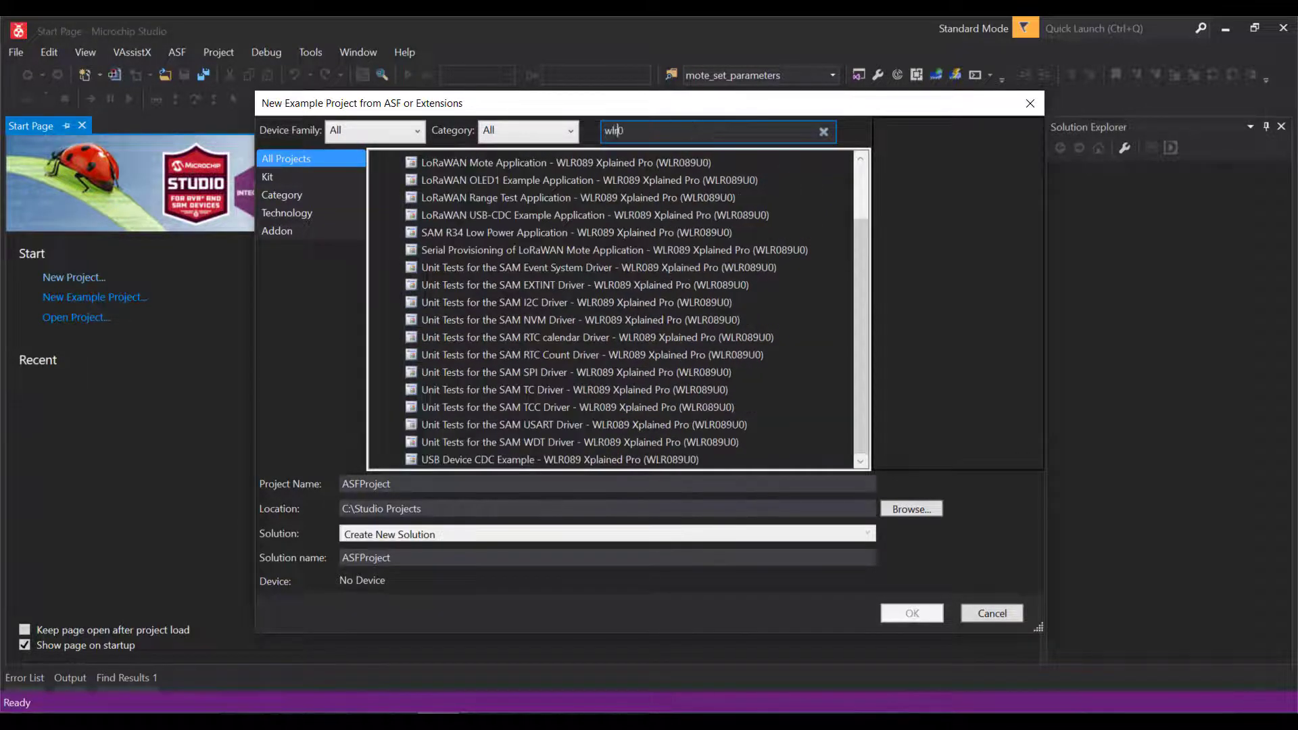
type("89")
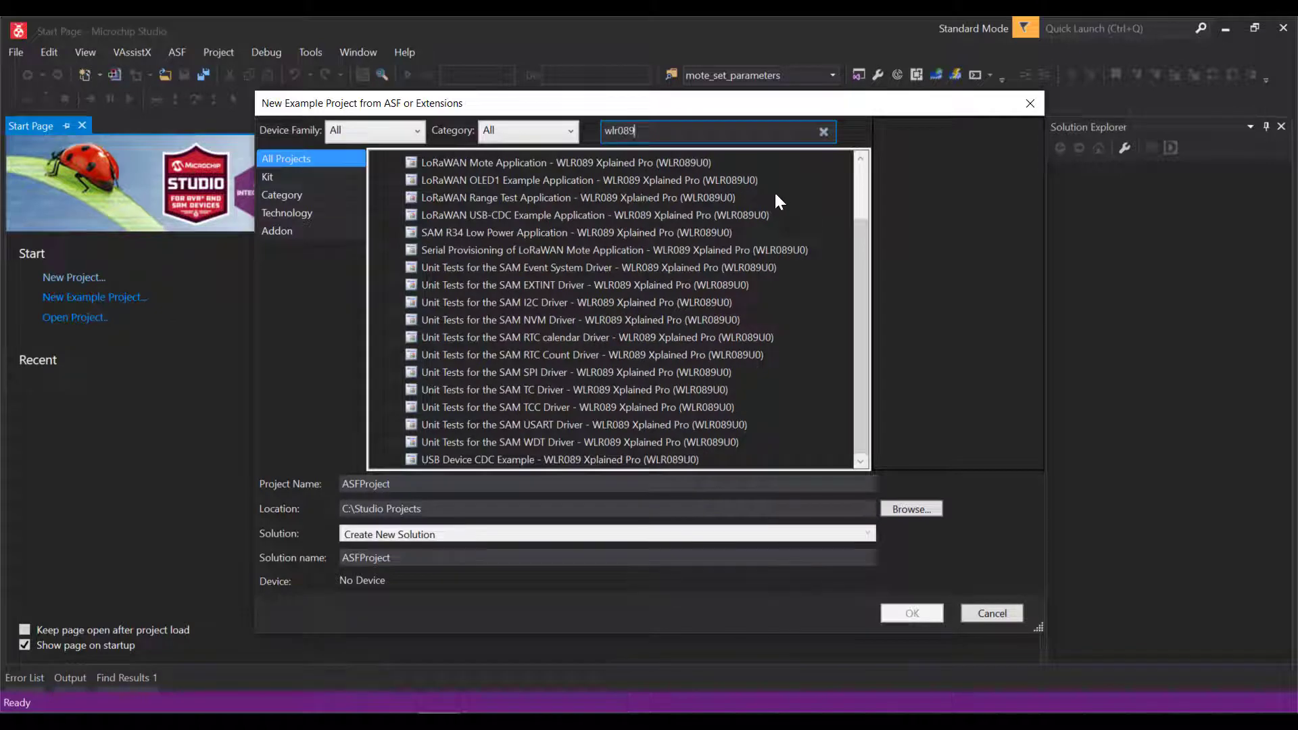
left_click(655, 199)
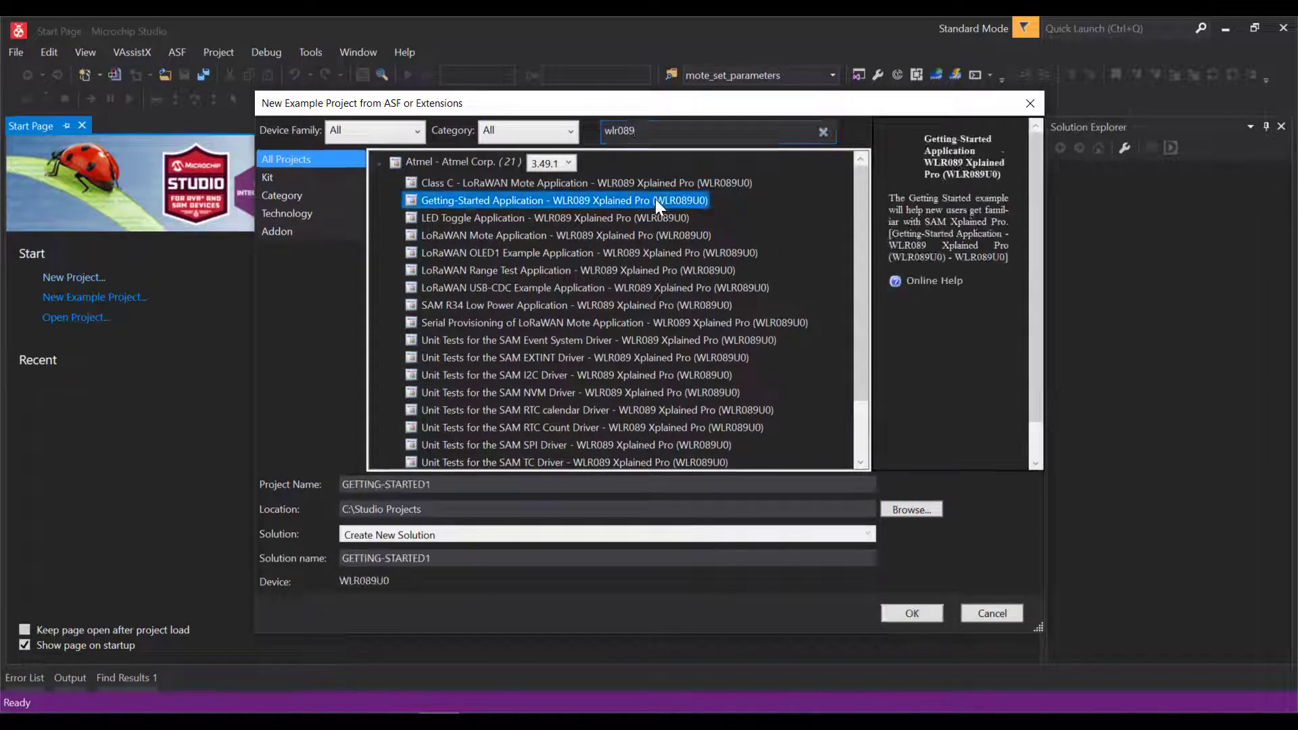